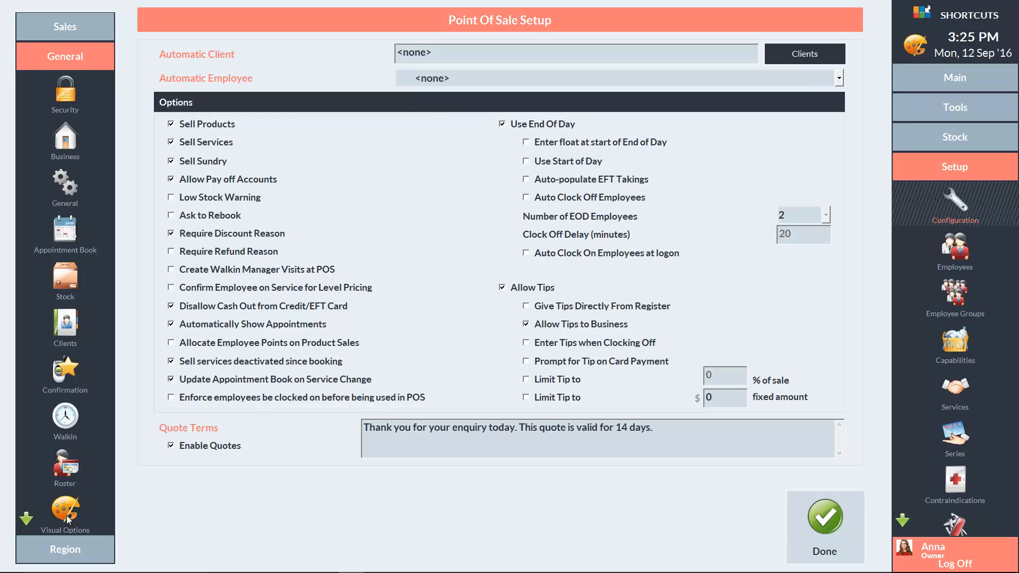
- Enable Labour Forecasting in the General setup options and save the configuration
click(65, 185)
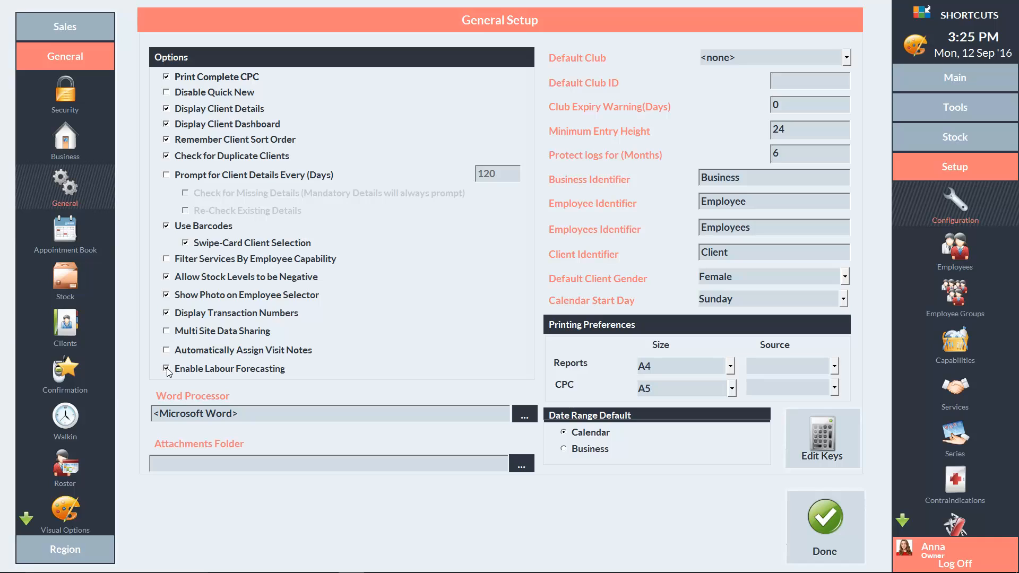
click(824, 526)
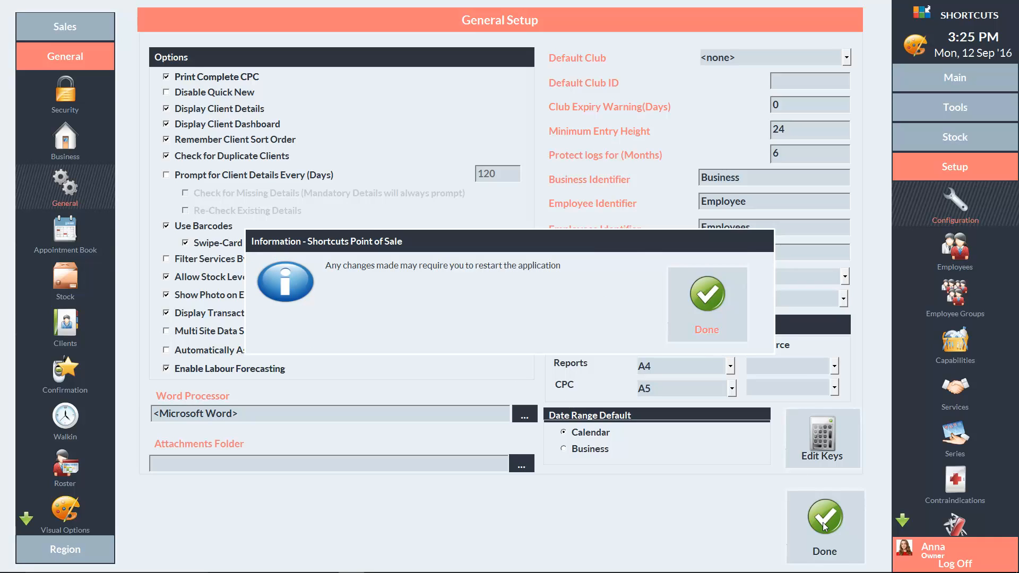
click(708, 302)
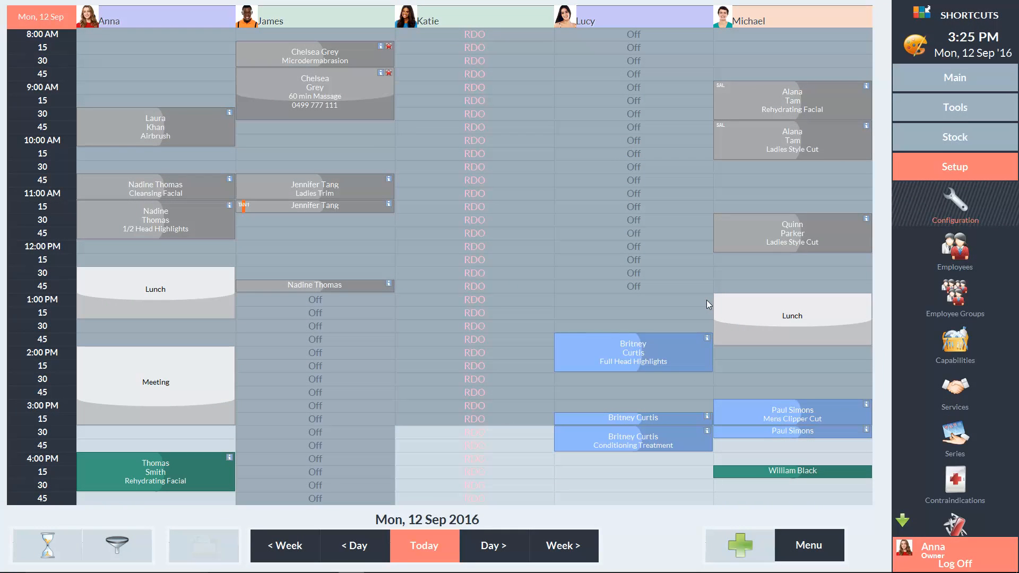
- Open the labour forecast from the employee roster and set the forecast period from 9 Nov 2016 to 8 Dec 2016
click(943, 109)
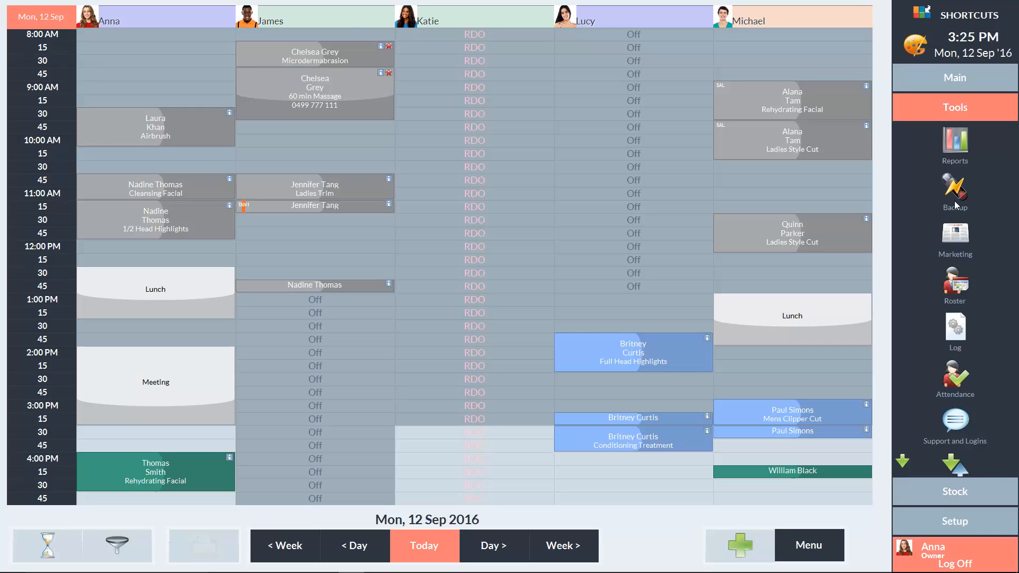
click(926, 285)
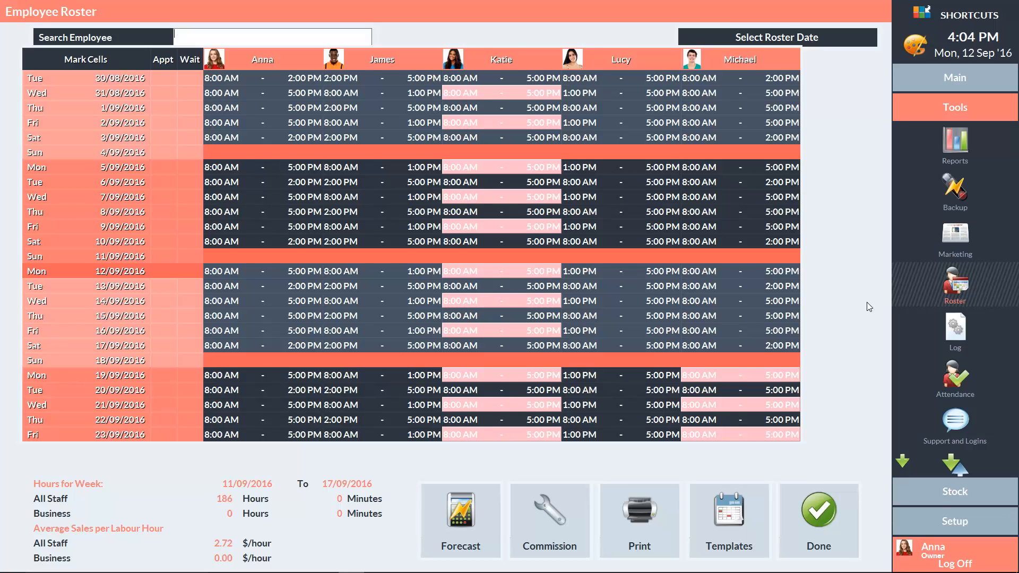
click(463, 510)
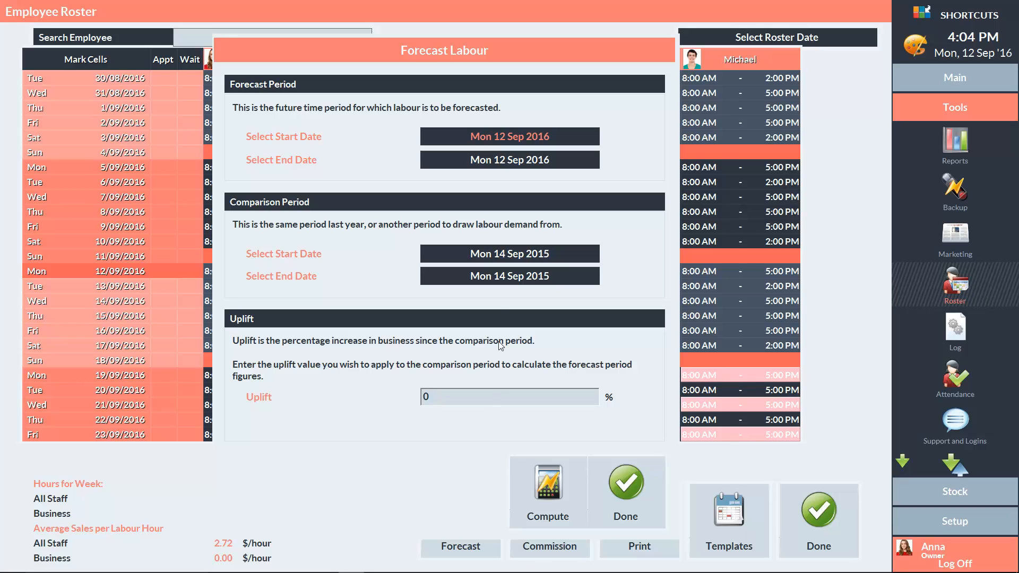
click(505, 161)
click(584, 47)
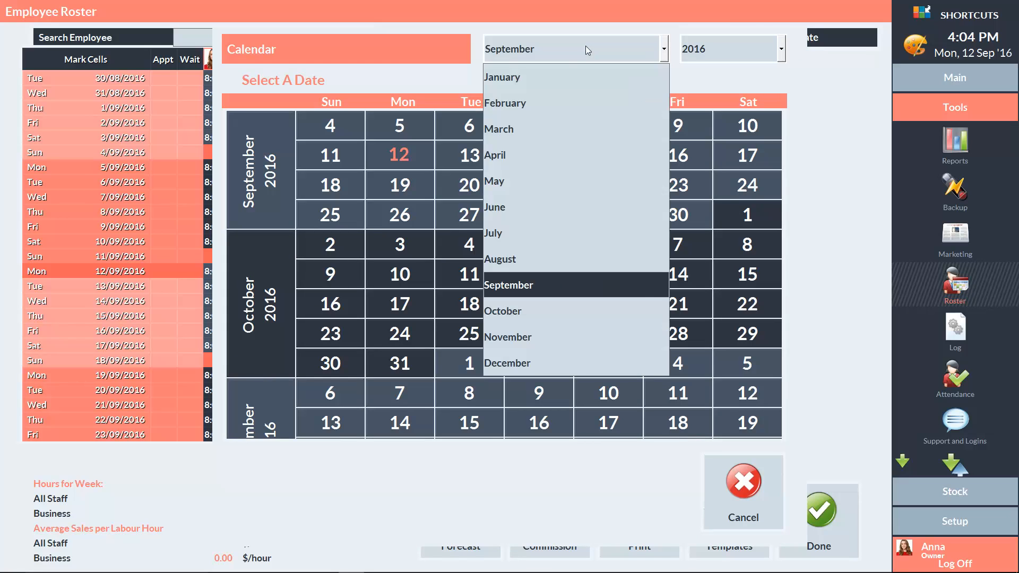
click(570, 365)
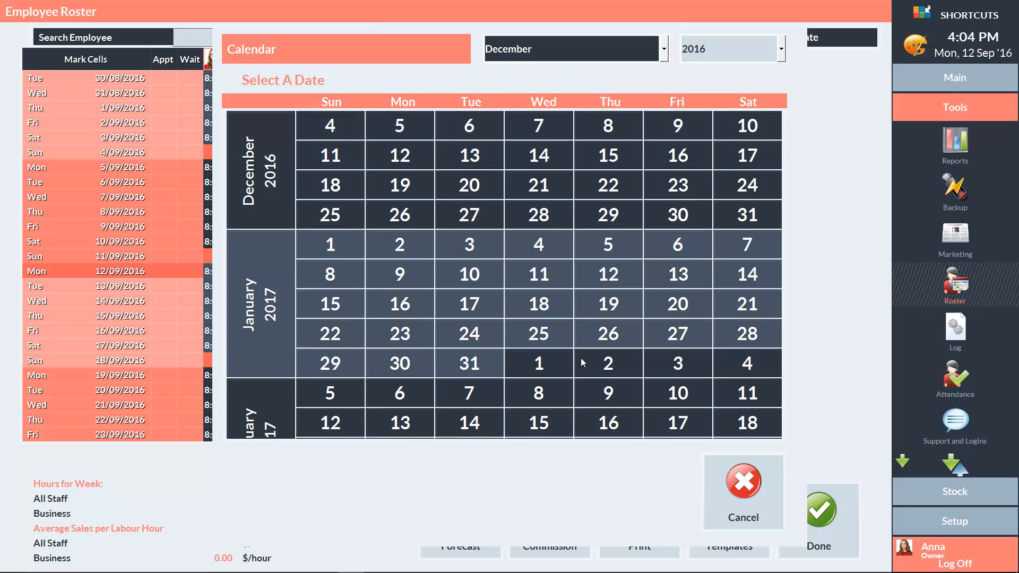
click(609, 126)
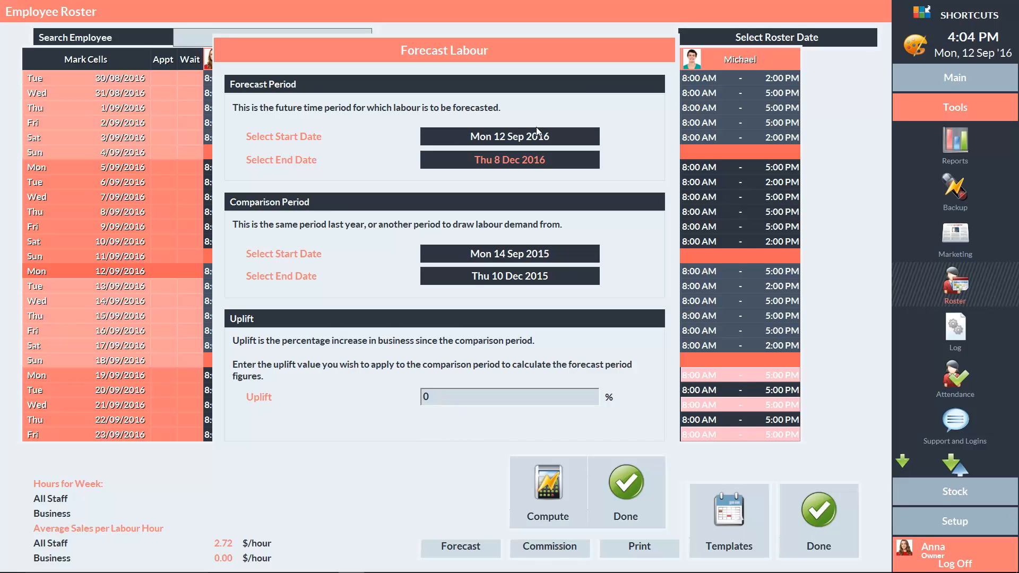
click(517, 136)
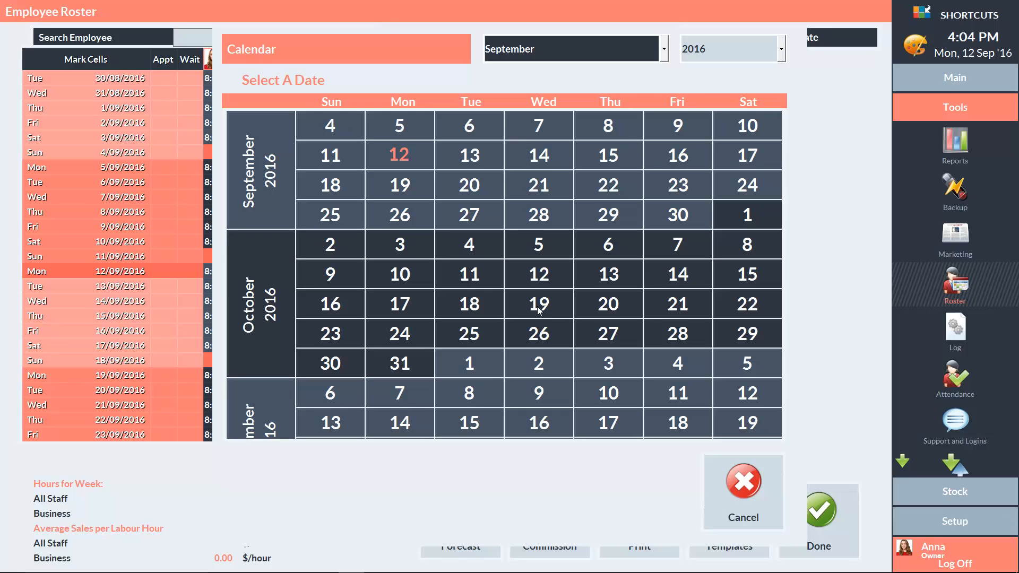
click(539, 394)
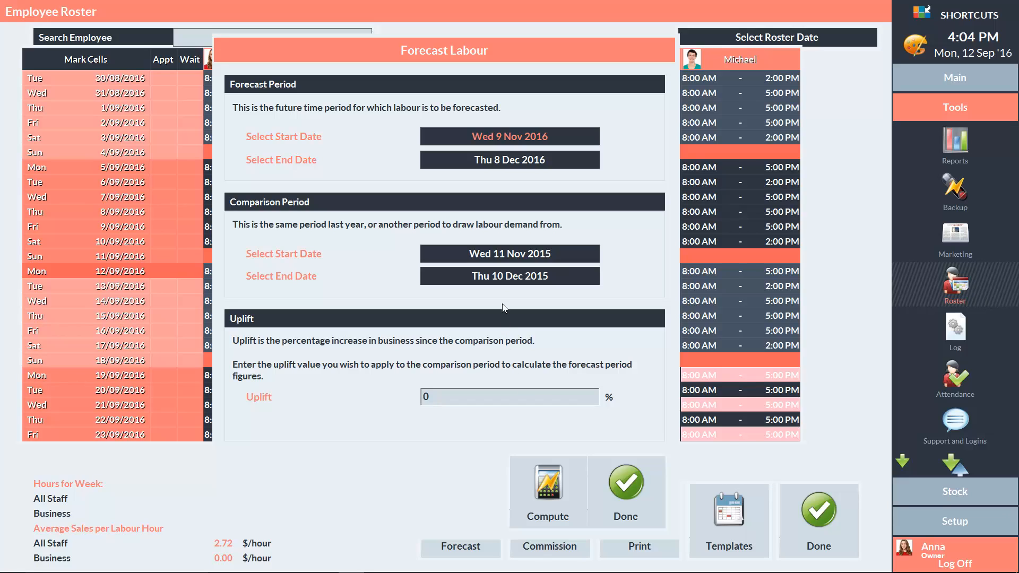
- Set the comparison period from 13 Jan 2016 to 11 Feb 2016
click(503, 280)
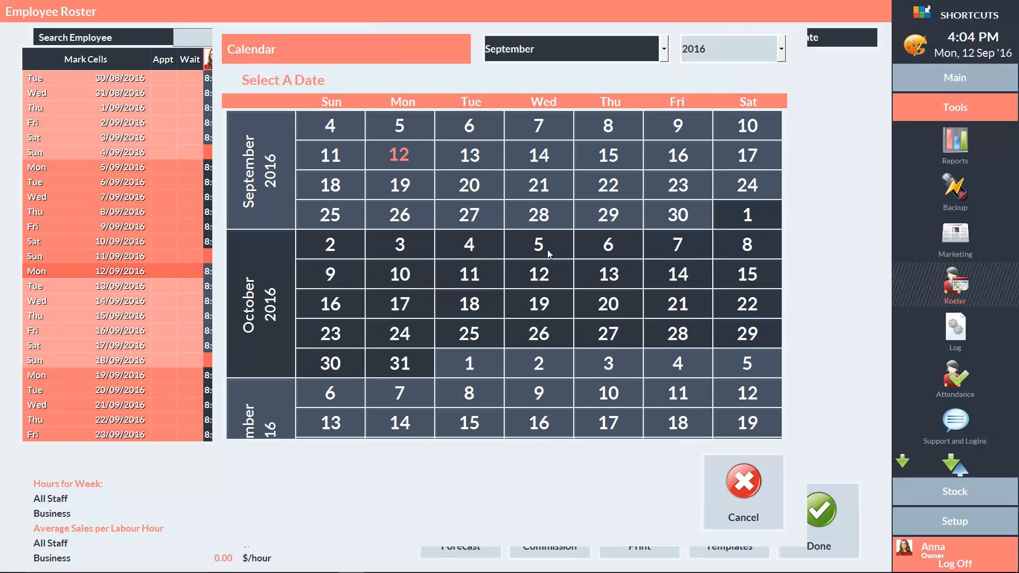
click(584, 49)
click(537, 104)
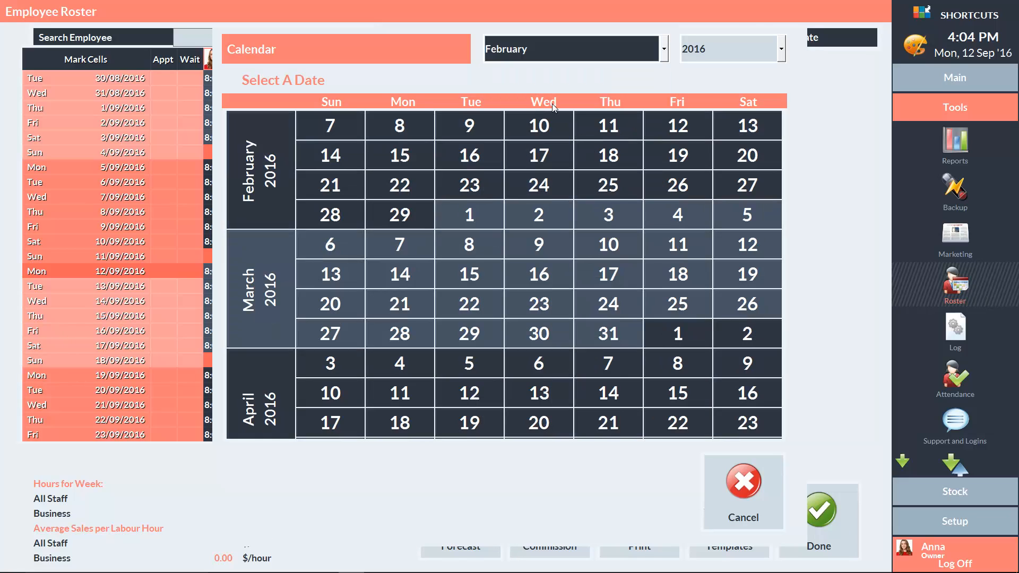
click(609, 126)
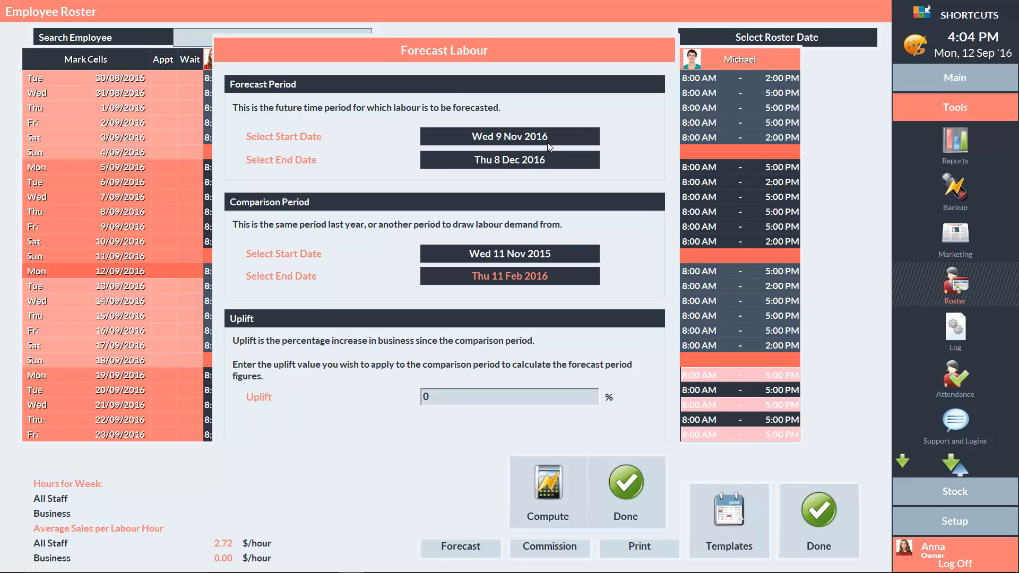
click(509, 255)
click(572, 48)
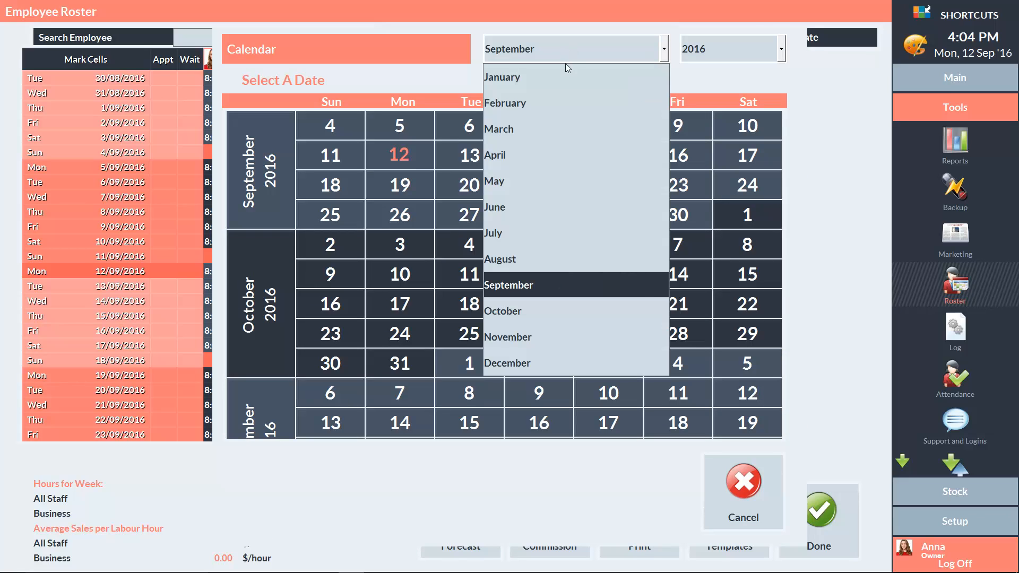
click(565, 77)
click(539, 152)
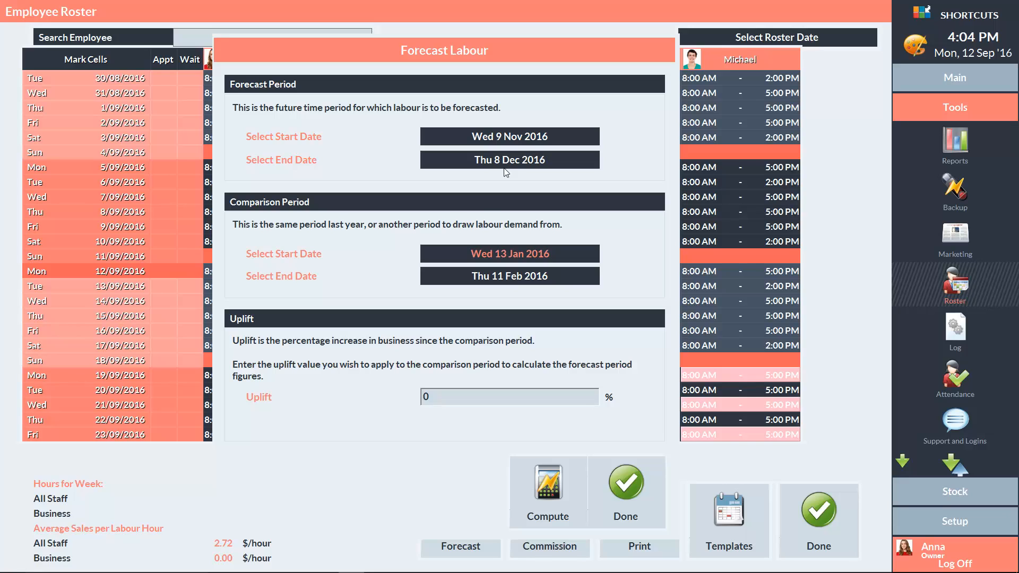
- Set the uplift to 10% and compute the labour forecast
click(463, 397)
text(1)
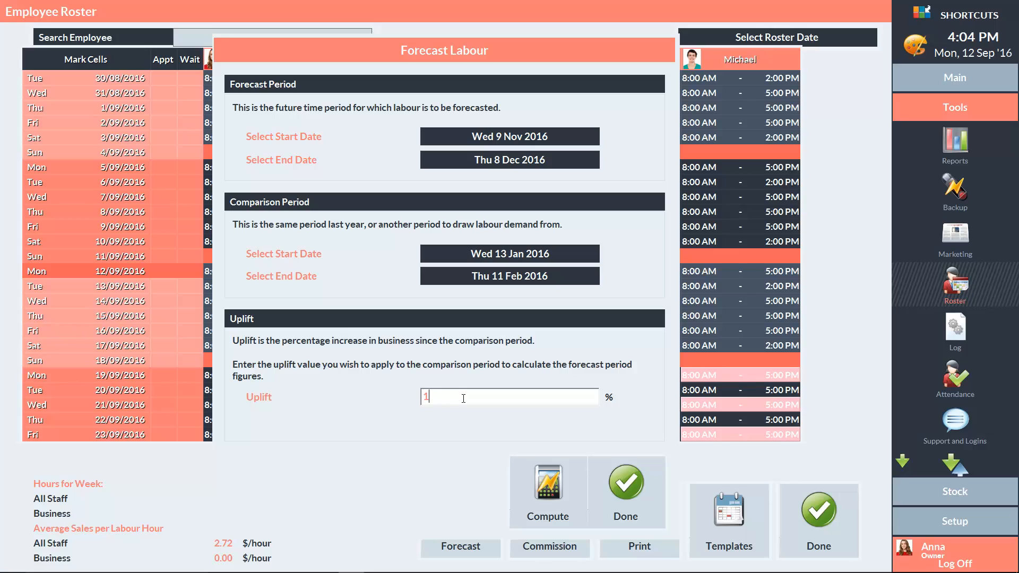
text(0)
click(548, 485)
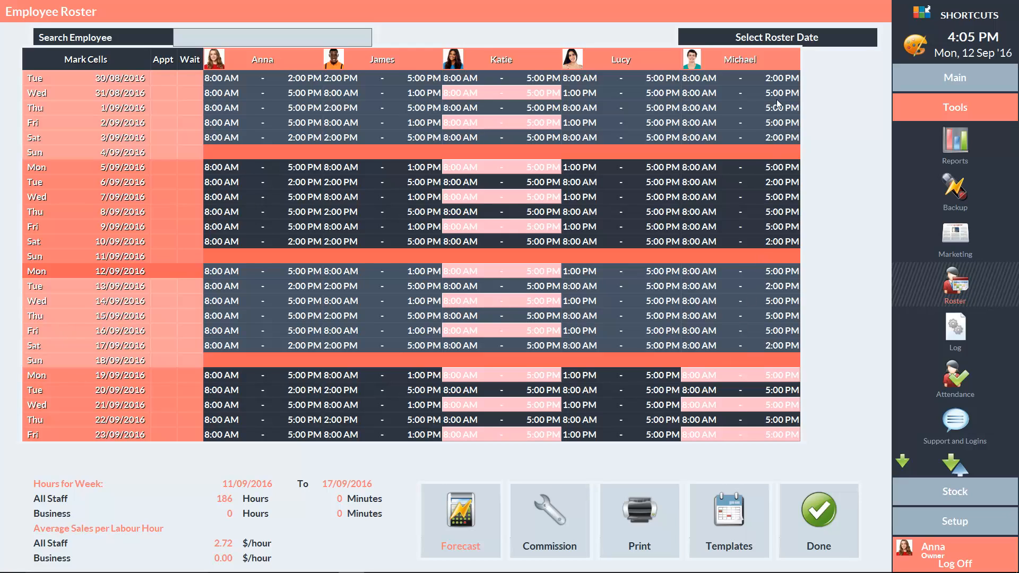
- Move the roster to 22 November 2016 and view the forecast demand in the first employee's shift for 14 November 2016
click(780, 39)
click(556, 55)
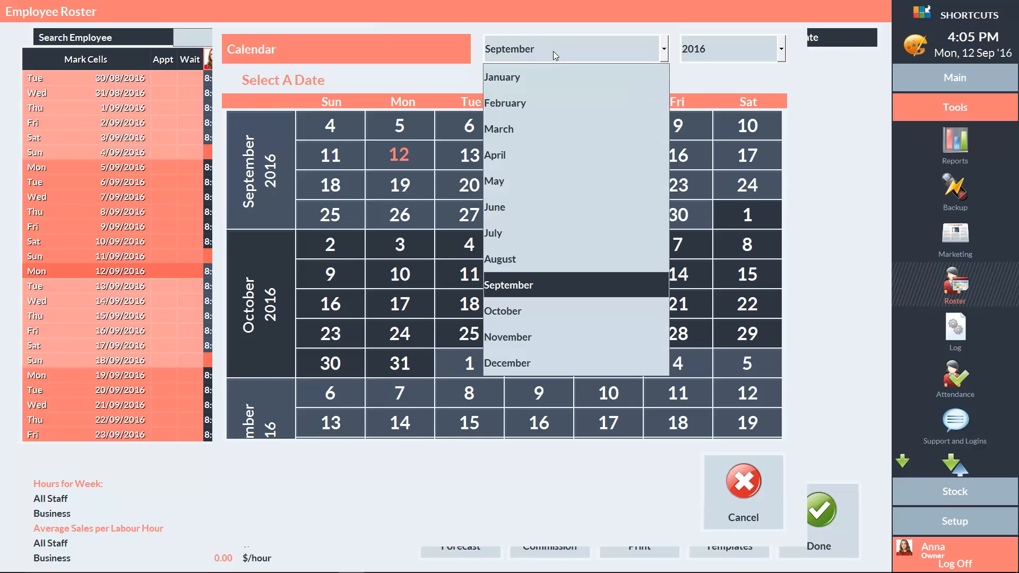
click(543, 337)
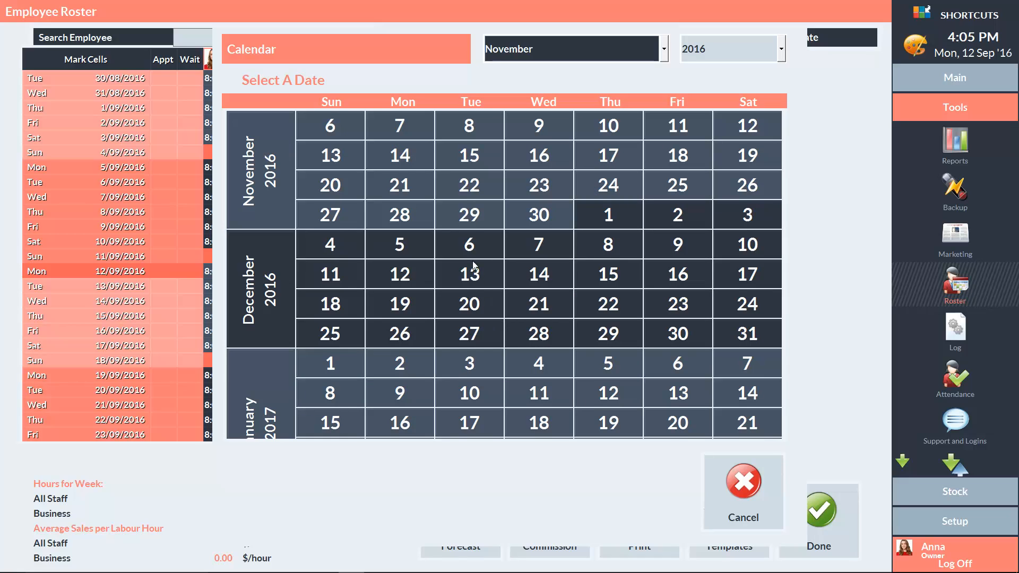
click(467, 187)
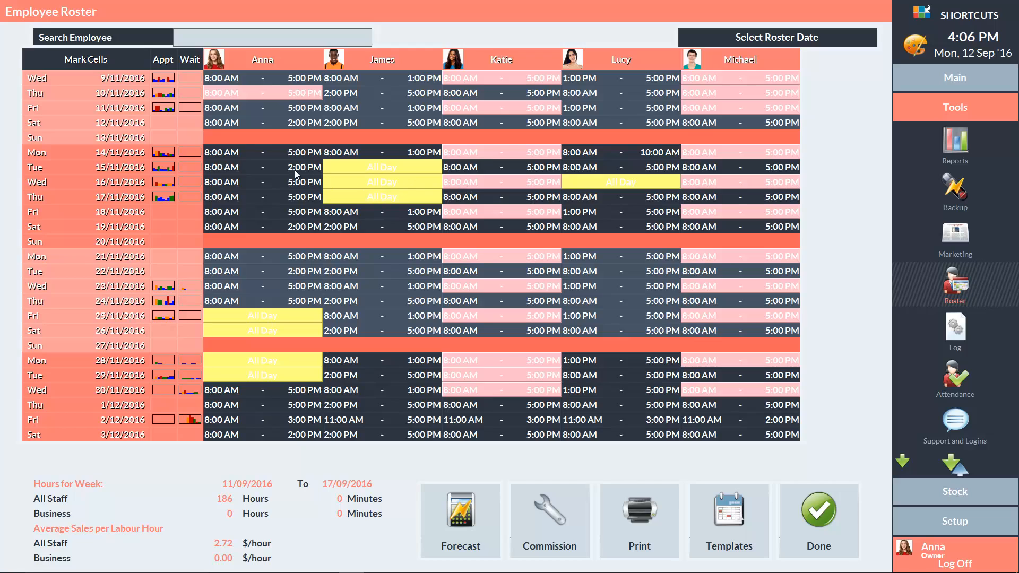
double_click(275, 153)
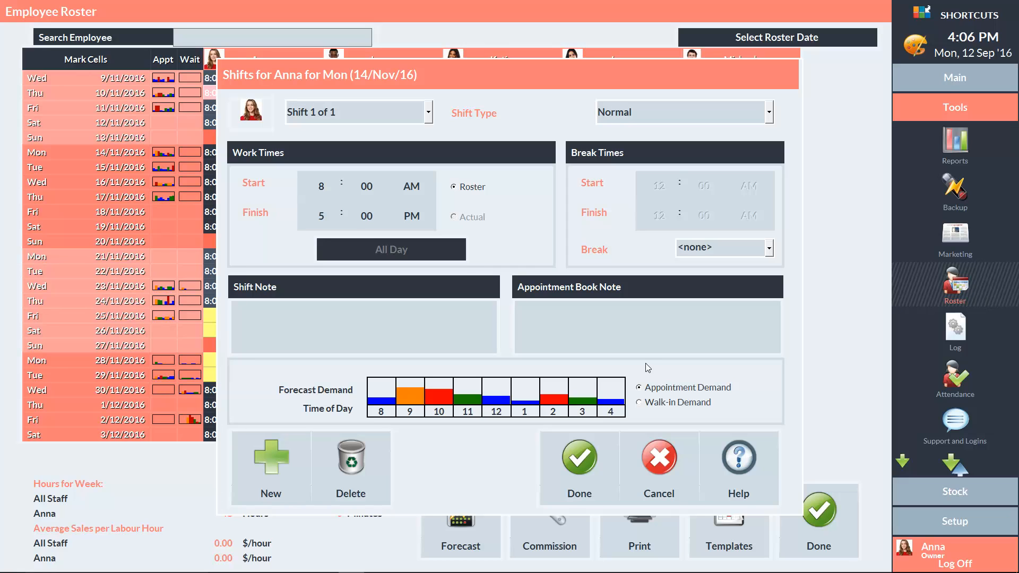
click(582, 456)
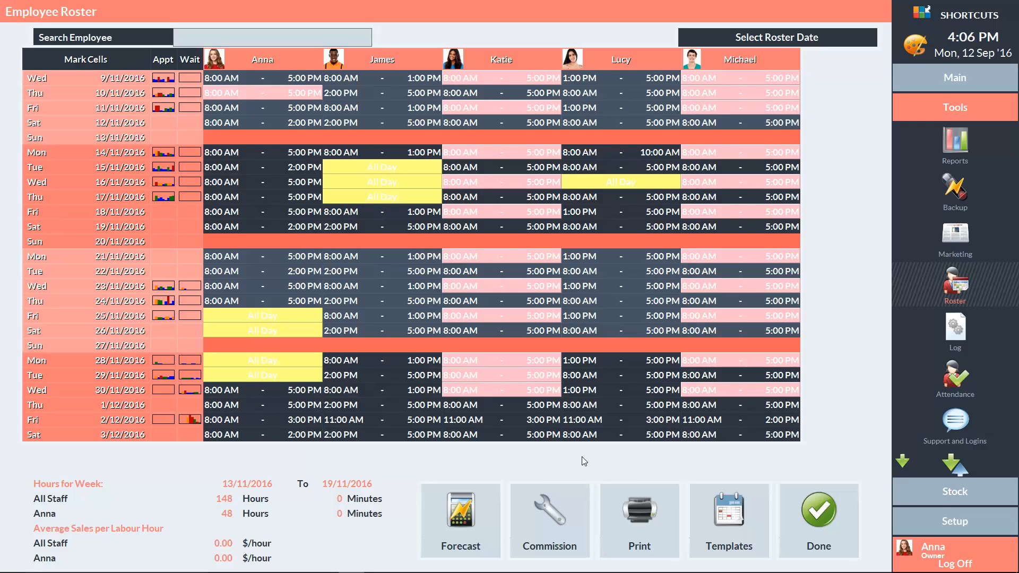
- Set the Walkin wait times for demand forecasting to an optimal wait of 10 and a maximum wait of 25, and save
click(948, 523)
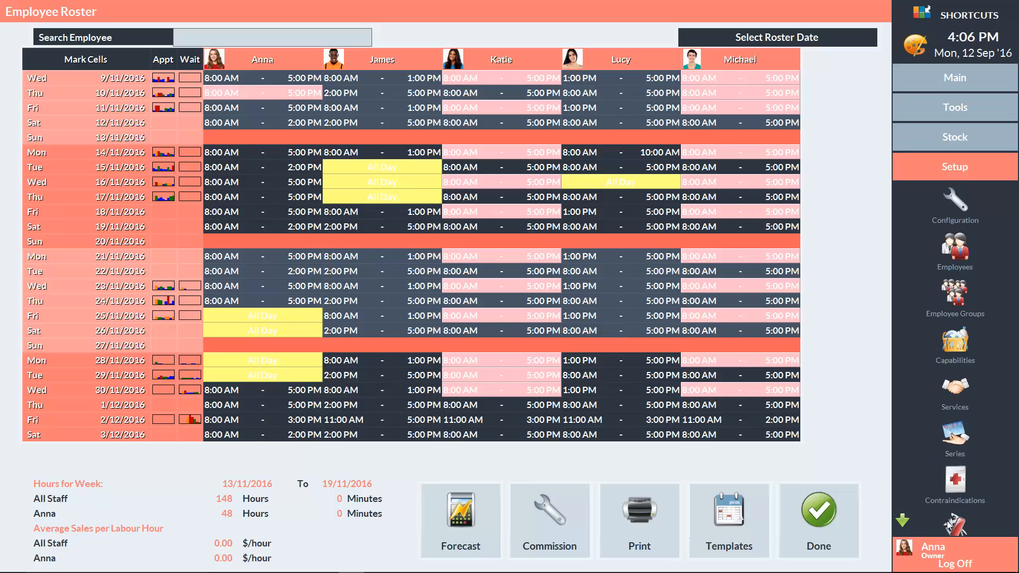
click(955, 201)
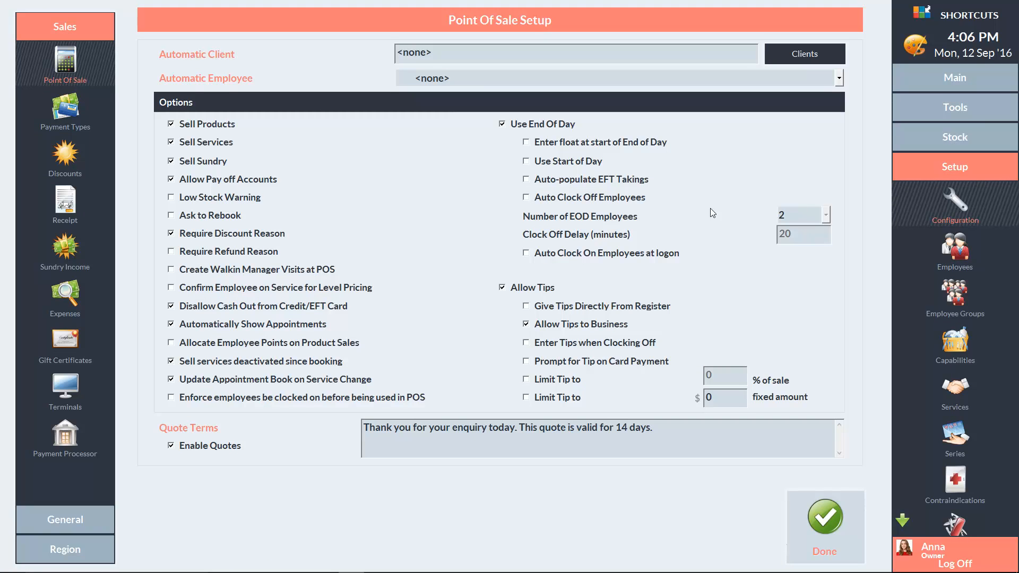
click(65, 516)
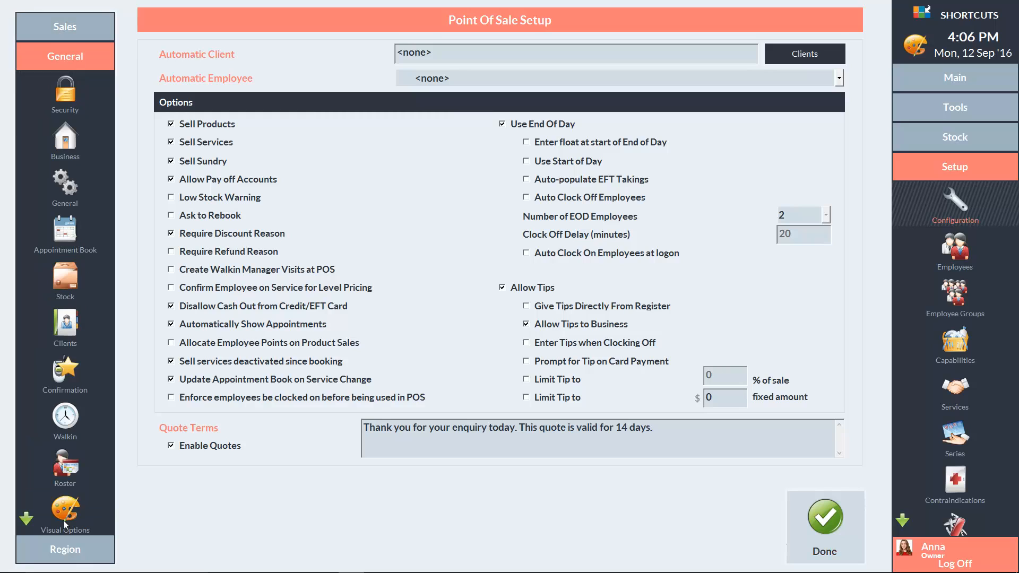
click(65, 418)
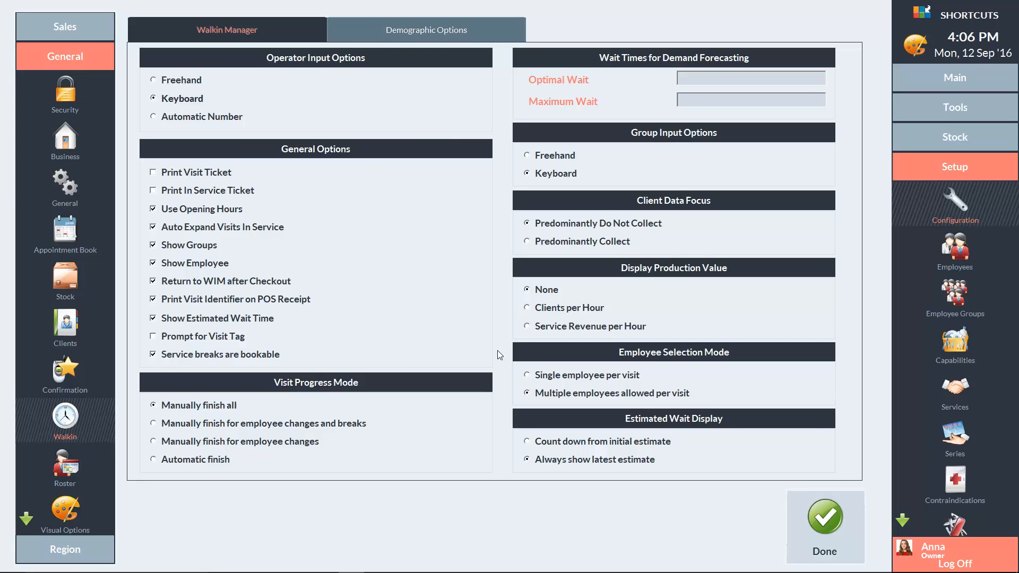
click(697, 78)
text(10)
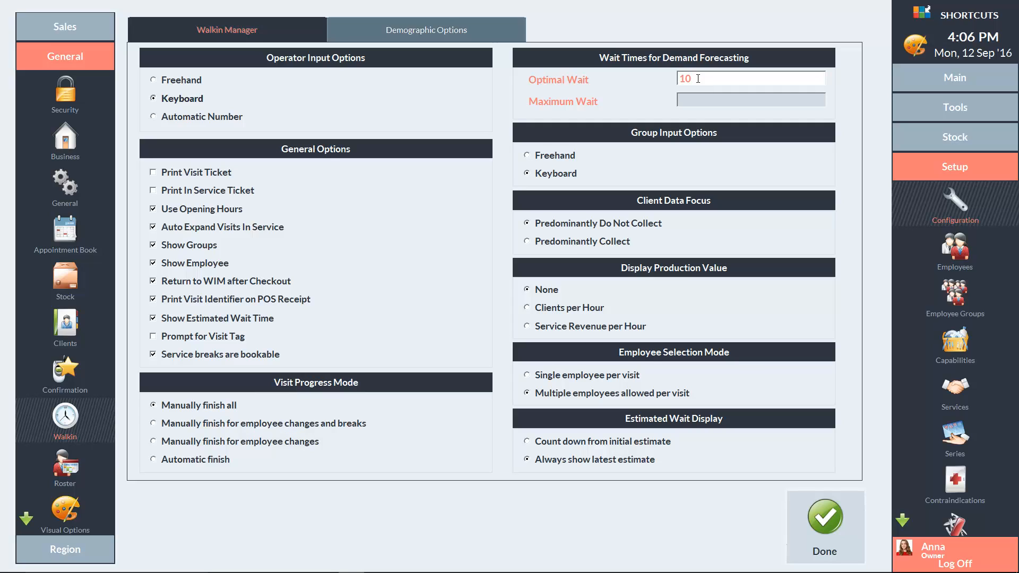
click(693, 100)
text(25)
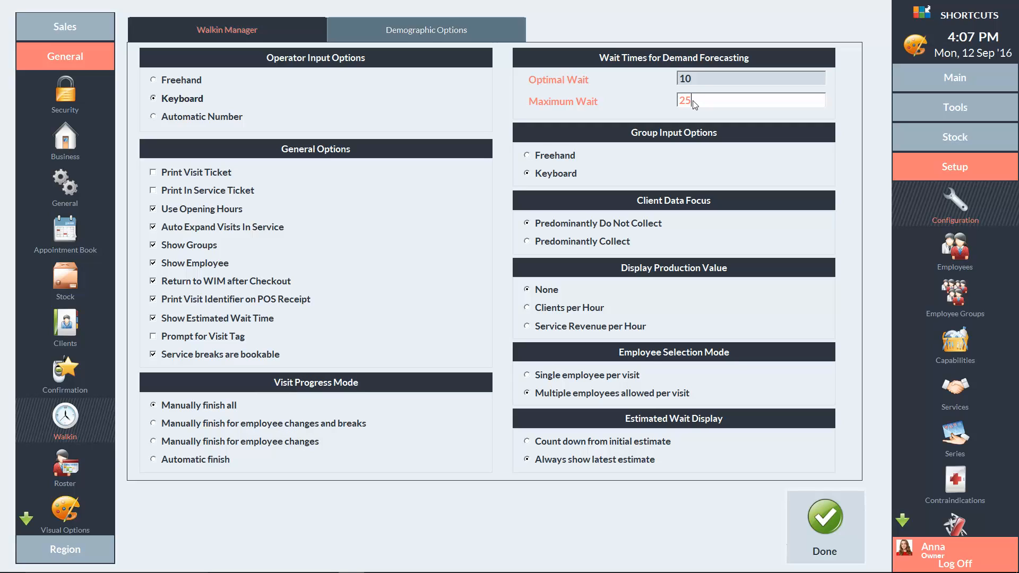
click(823, 519)
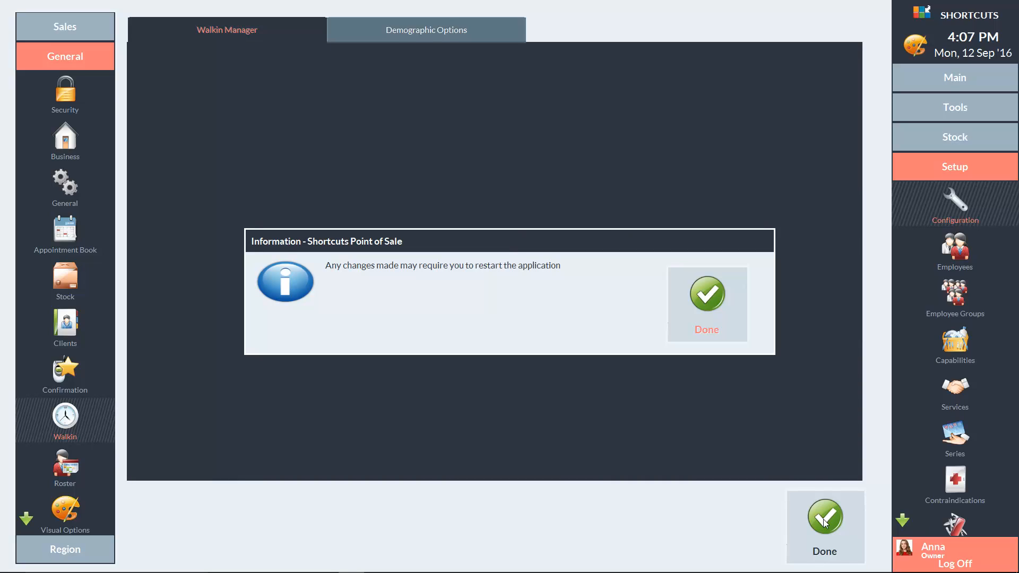